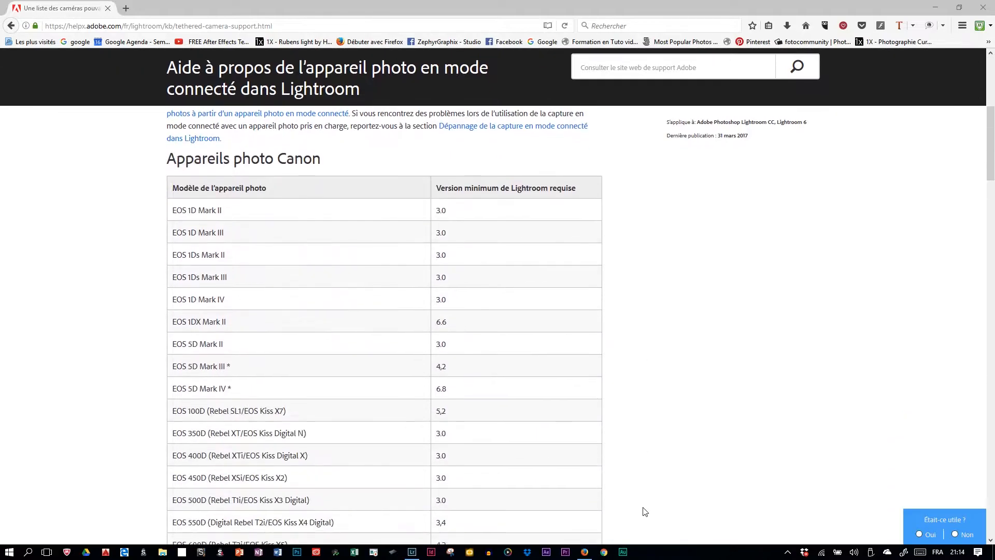
Review the Canon, Nikon and Leica models supported for tethered capture and their minimum Lightroom versions on the Adobe help page
scroll(400, 253, down, 3)
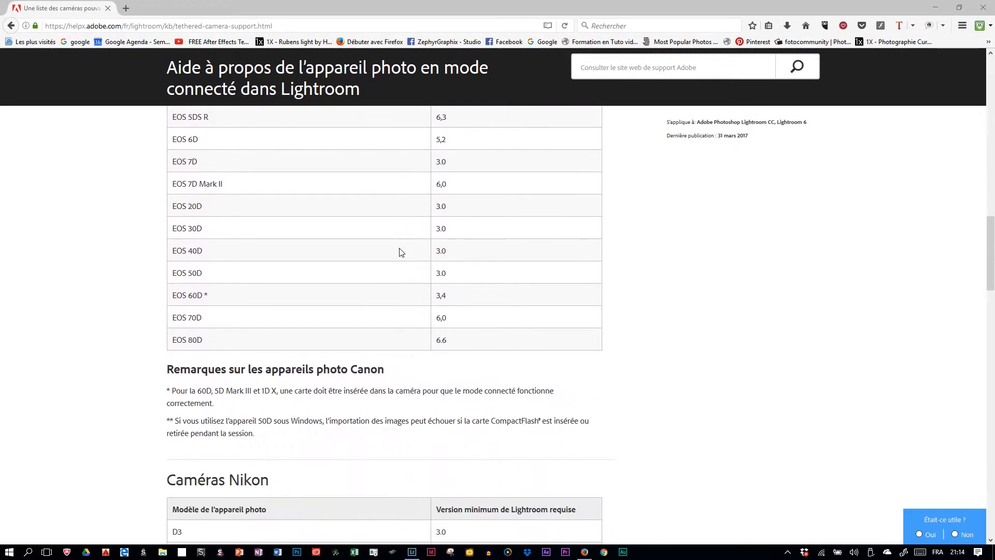
scroll(400, 262, down, 6)
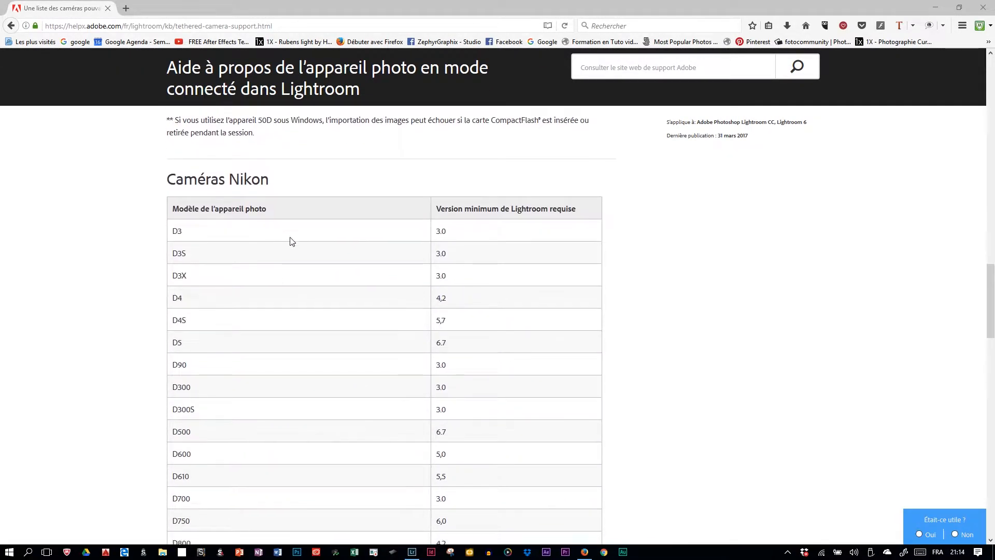
scroll(295, 254, down, 15)
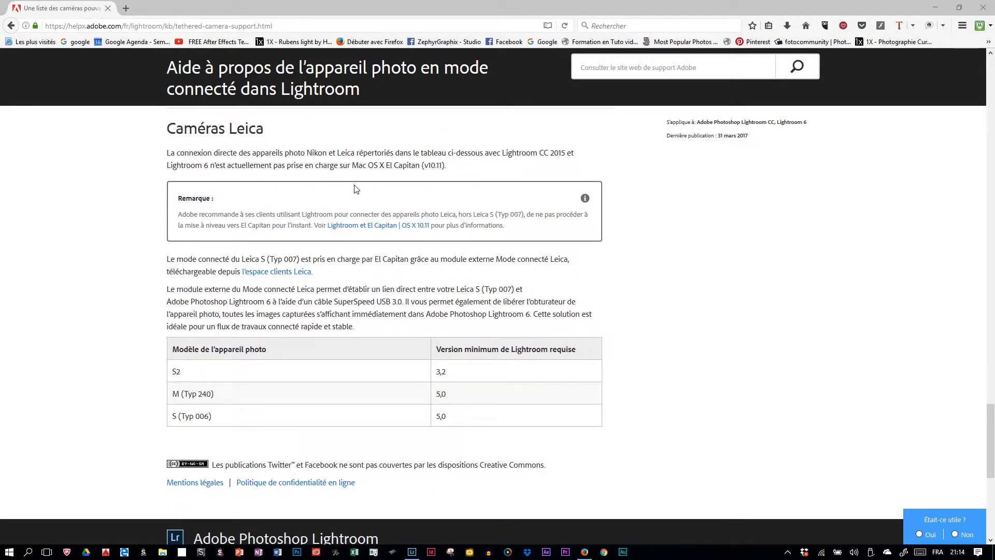
scroll(374, 206, up, 10)
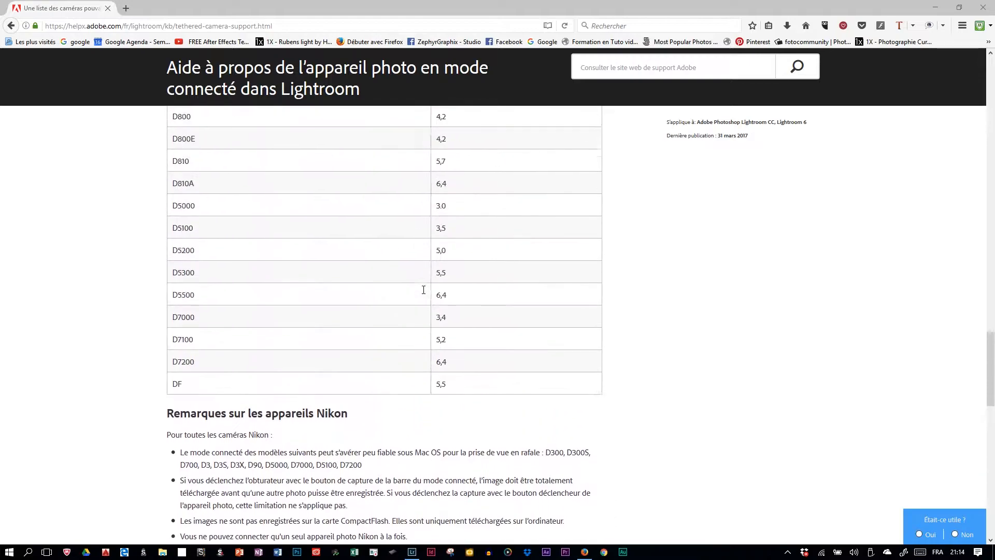
scroll(424, 289, up, 15)
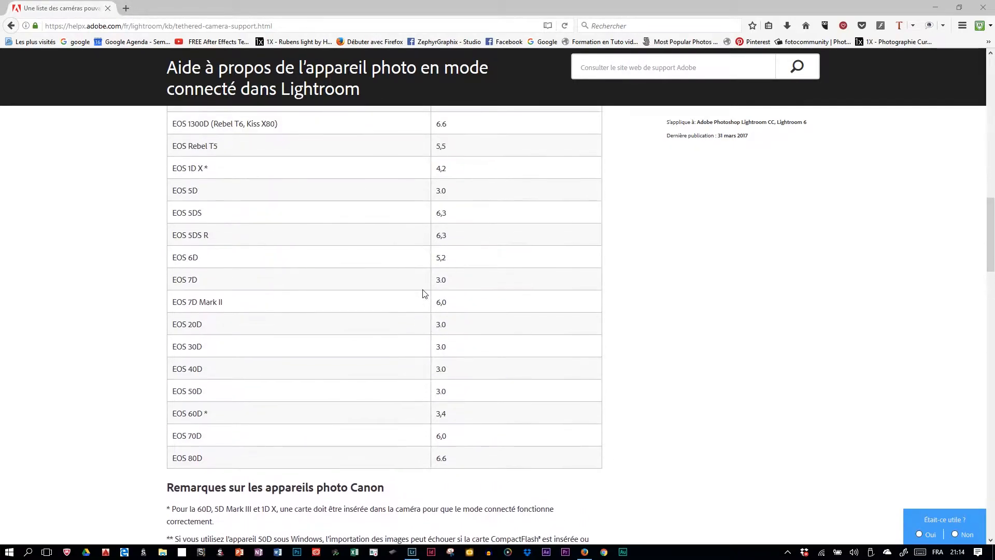
scroll(424, 293, up, 12)
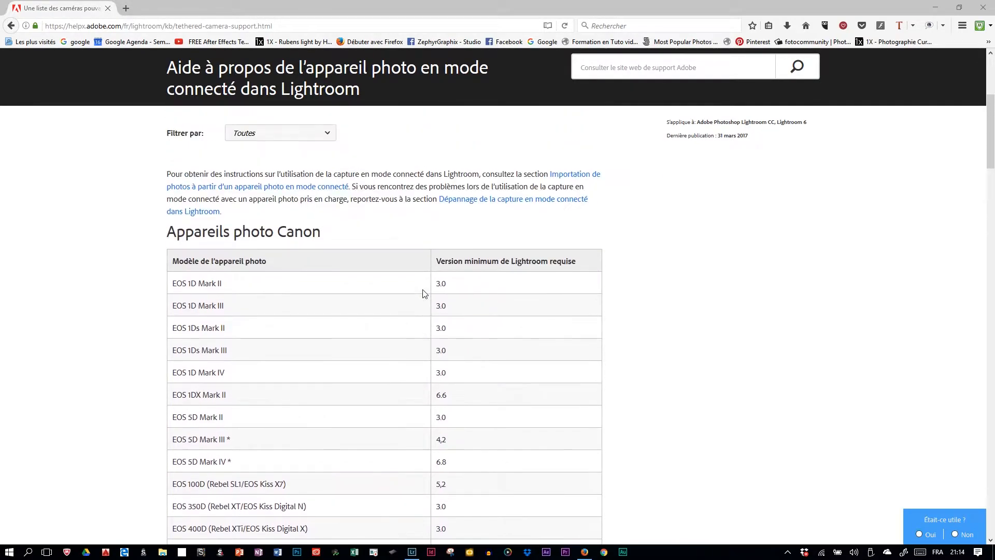
scroll(425, 294, up, 5)
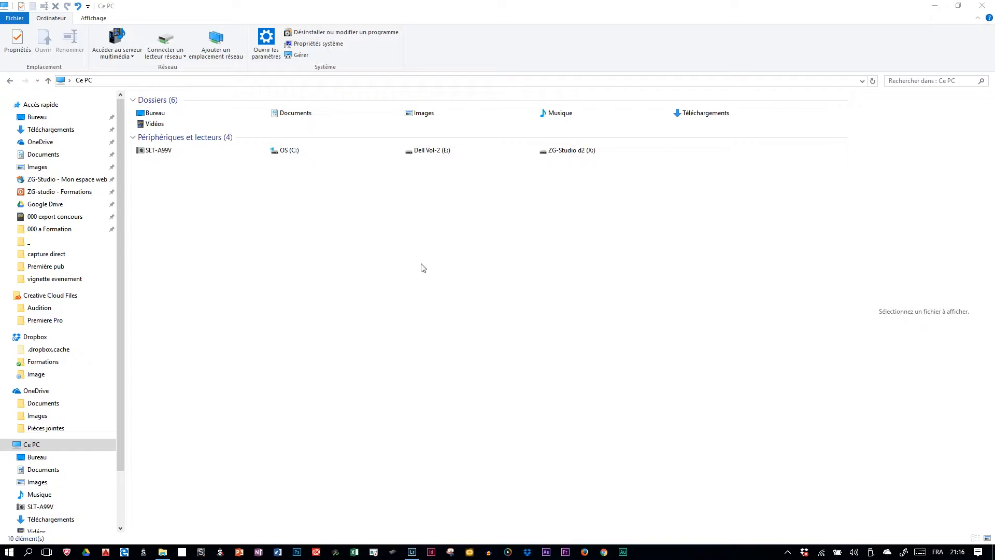
Create a new folder named 0000acqui in the Images folder
double_click(429, 116)
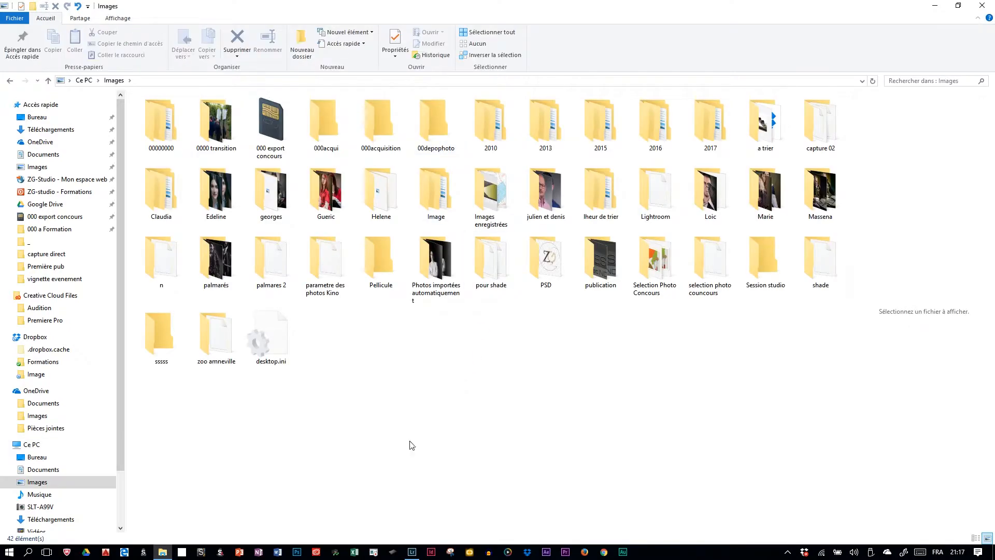
right_click(380, 403)
mouse_move(356, 380)
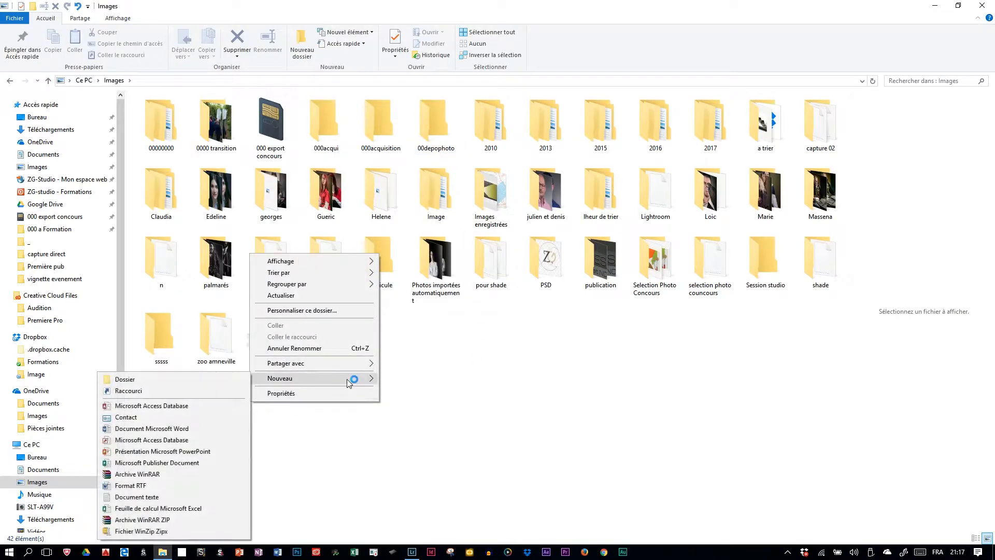
click(222, 381)
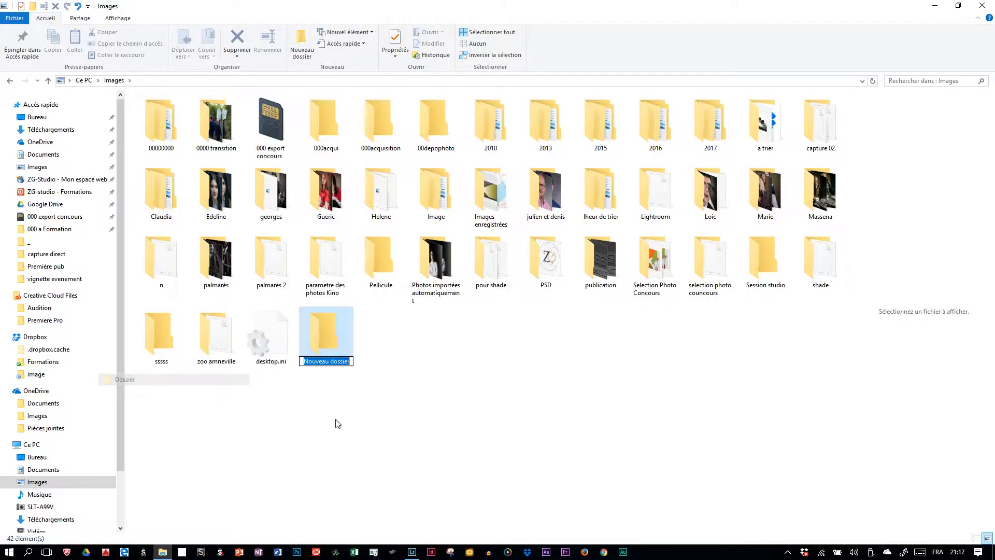
text(0000)
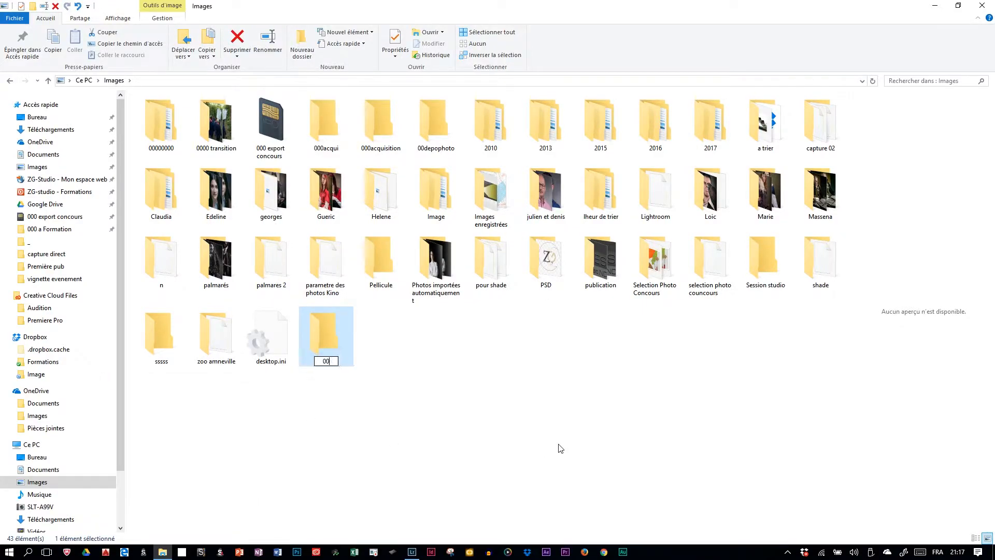
text(ax)
key(BackSpace)
text(cqui)
click(342, 305)
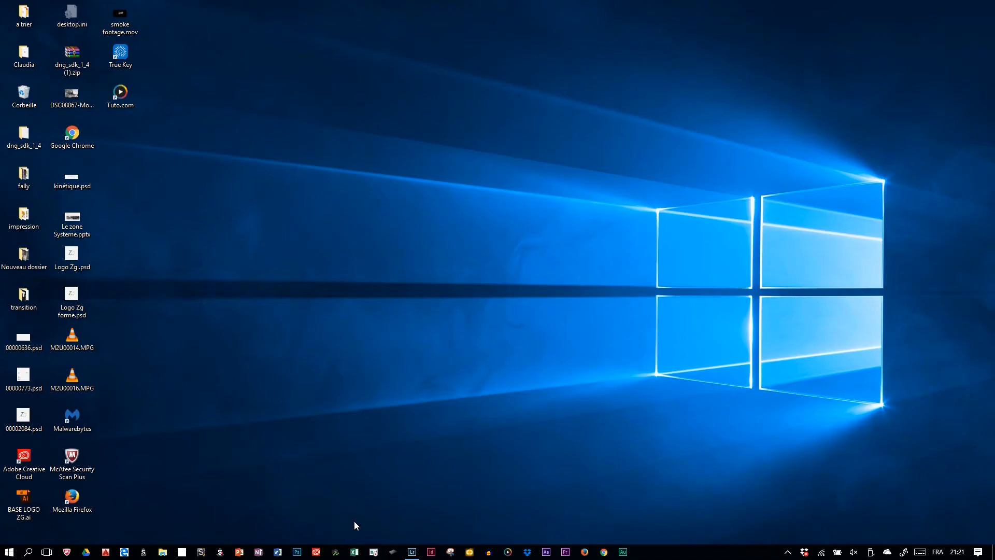
Launch Remote Camera Control, set its save location to the 00depophoto folder in Images, and close the program
click(336, 551)
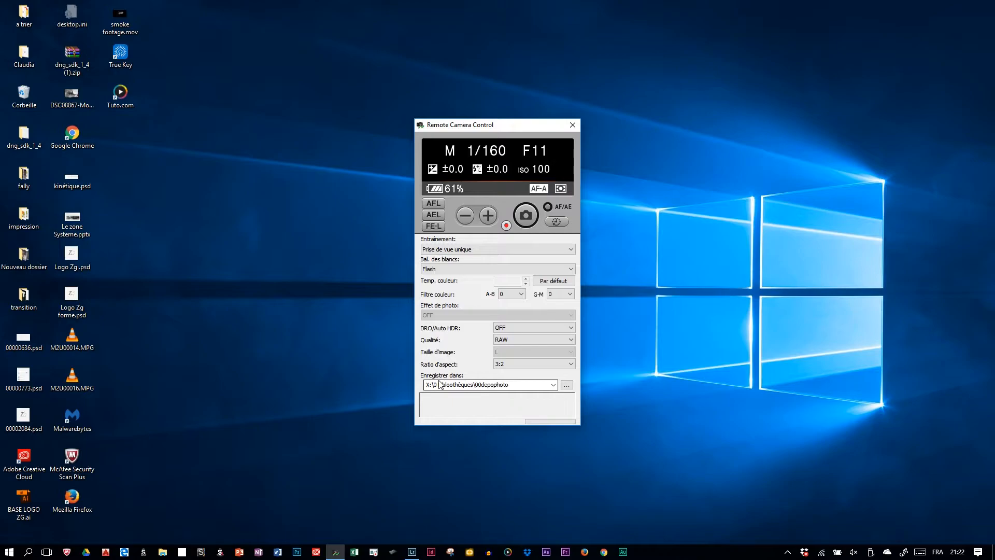
click(566, 384)
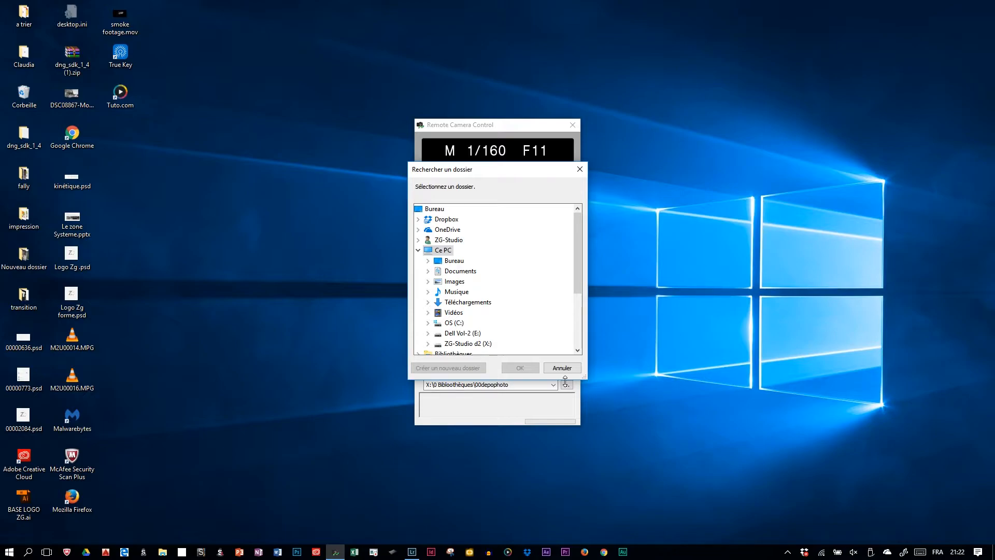
double_click(466, 282)
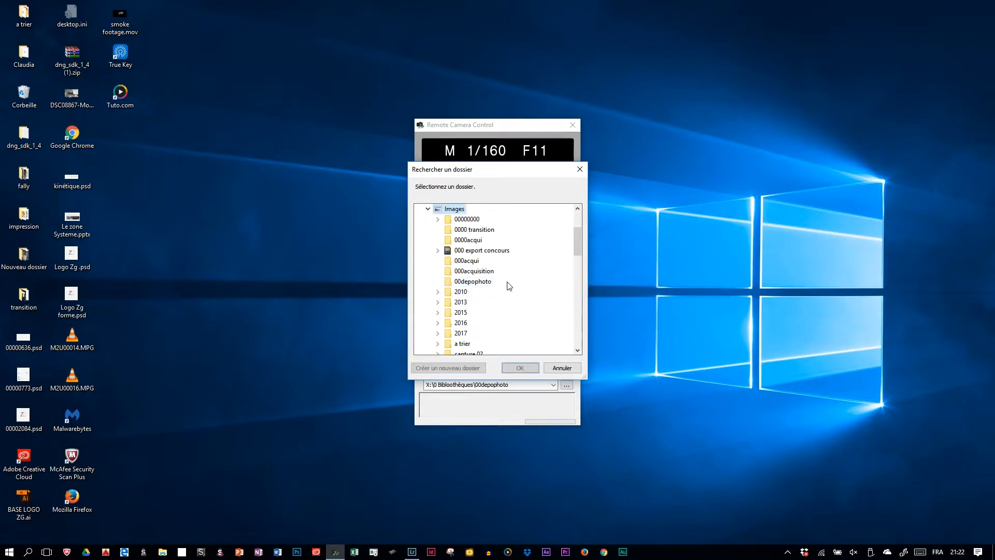
click(490, 281)
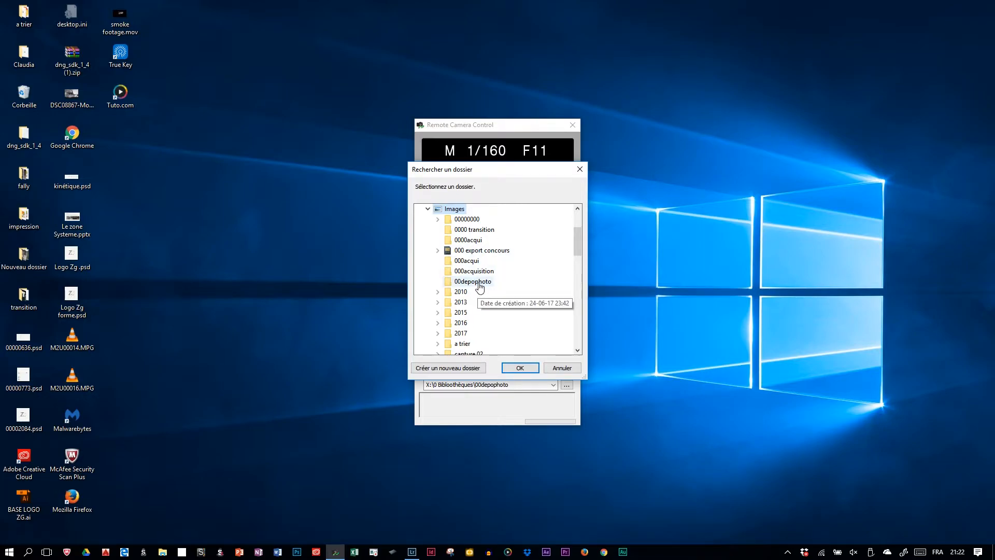
click(520, 370)
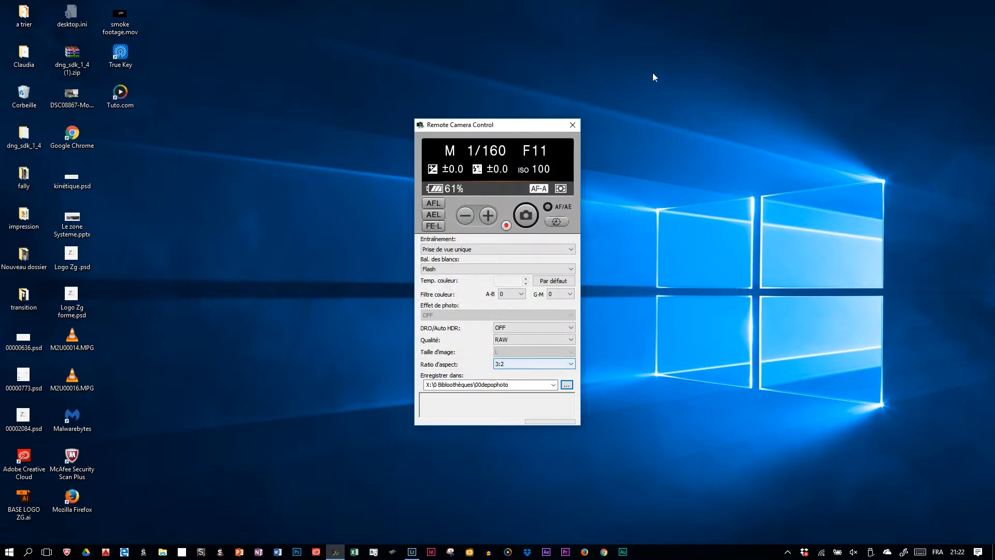
click(573, 125)
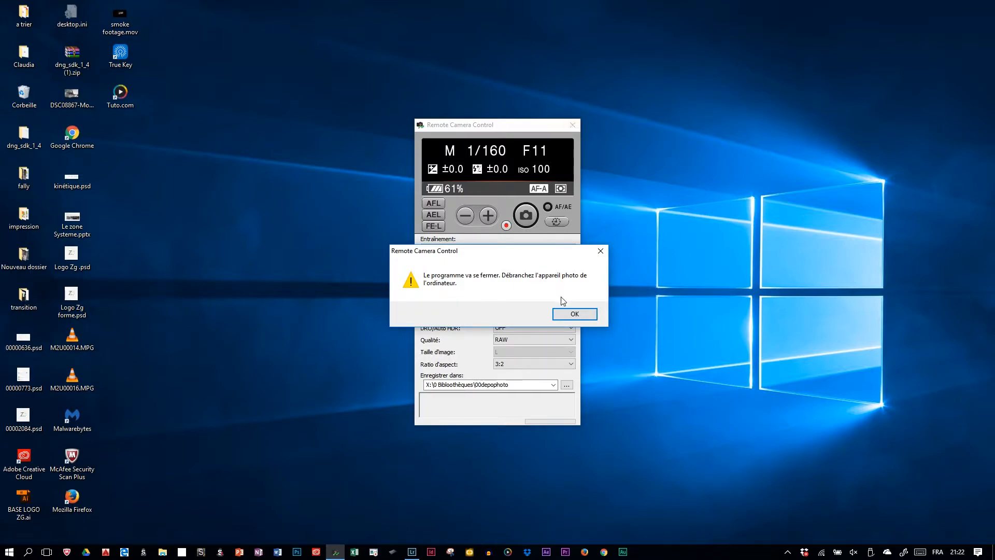
click(574, 313)
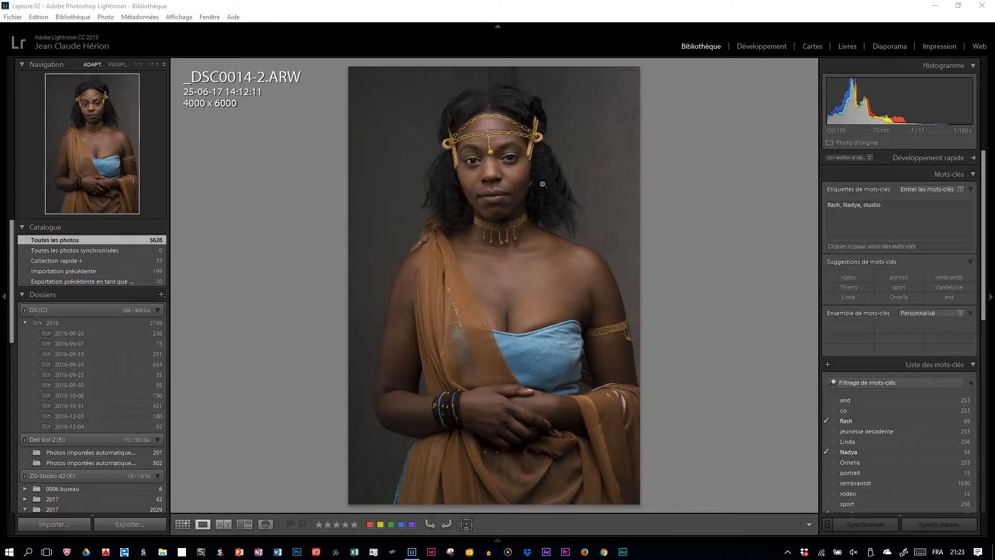
In Lightroom's auto import settings, keep automatic import enabled and choose Images\00depophoto as the watched folder
click(15, 19)
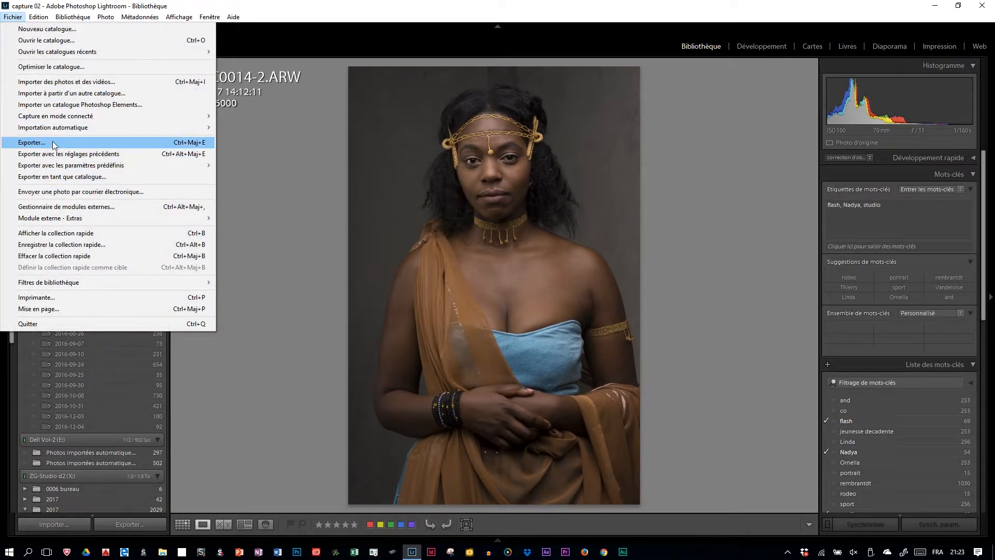
mouse_move(53, 127)
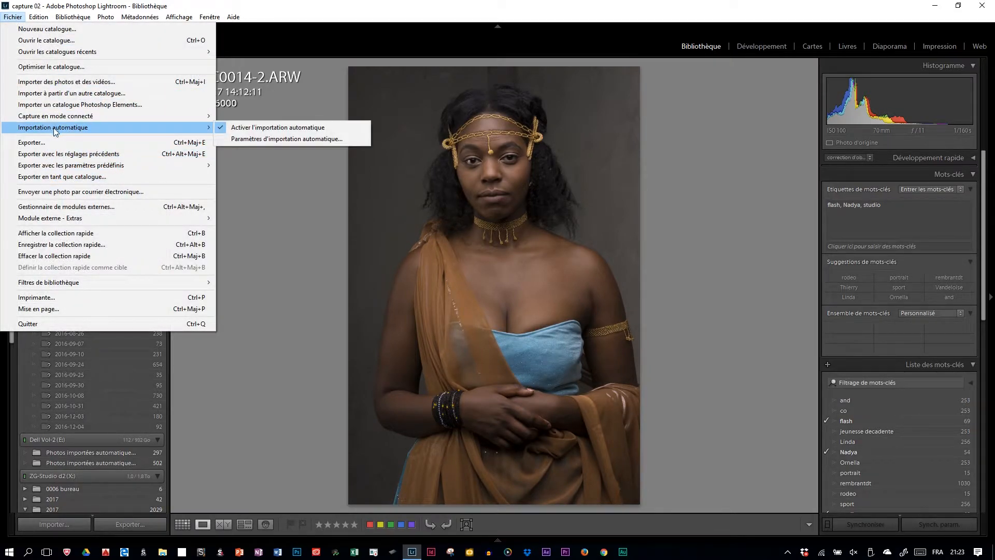
click(265, 139)
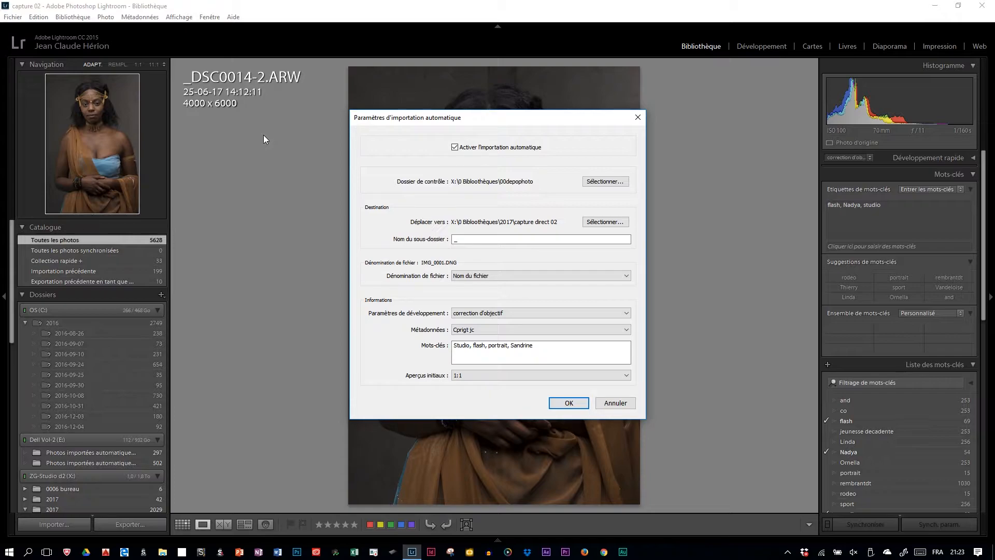
click(455, 148)
click(455, 148)
click(599, 184)
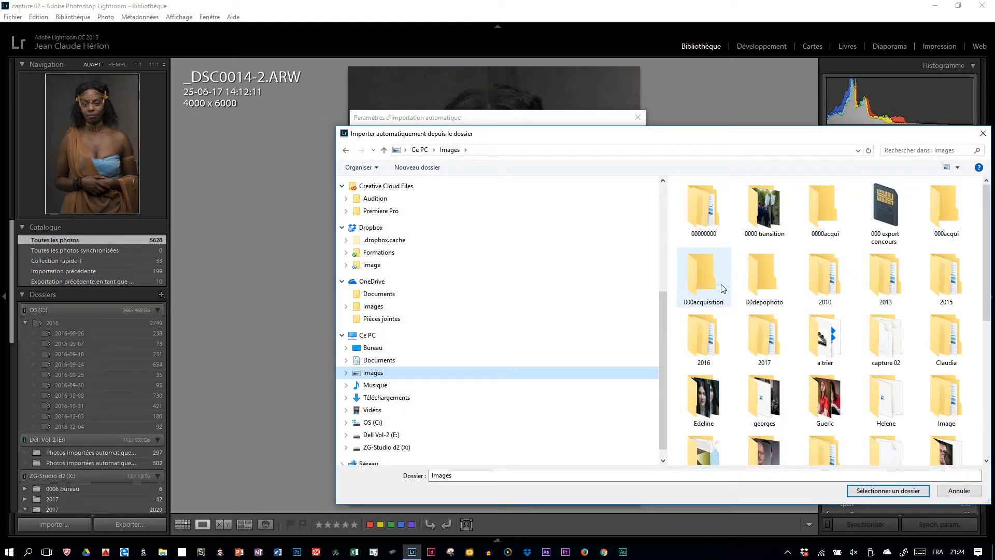
click(748, 281)
click(890, 491)
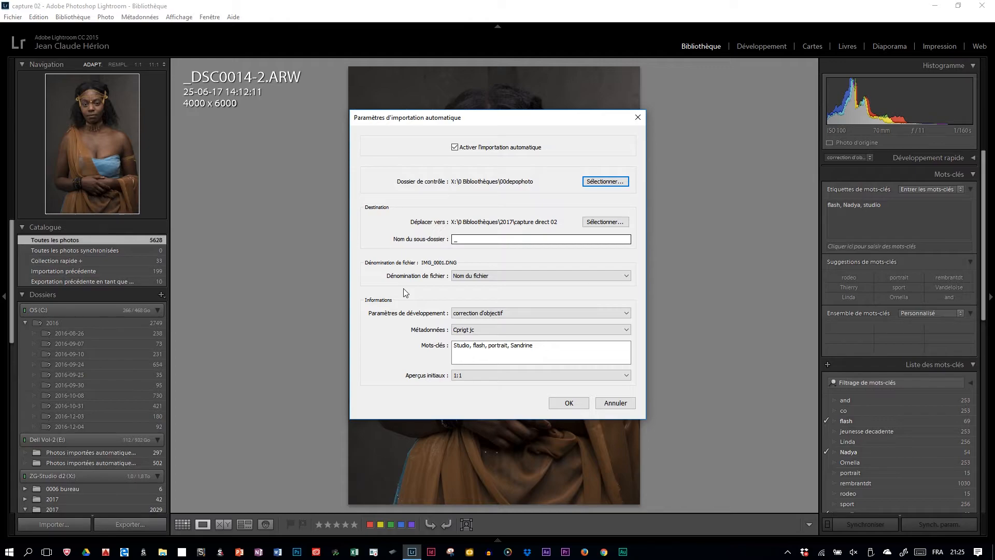
Keep file naming on Nom du fichier and choose the correction d'objectif develop preset from the retouche perso group
click(530, 278)
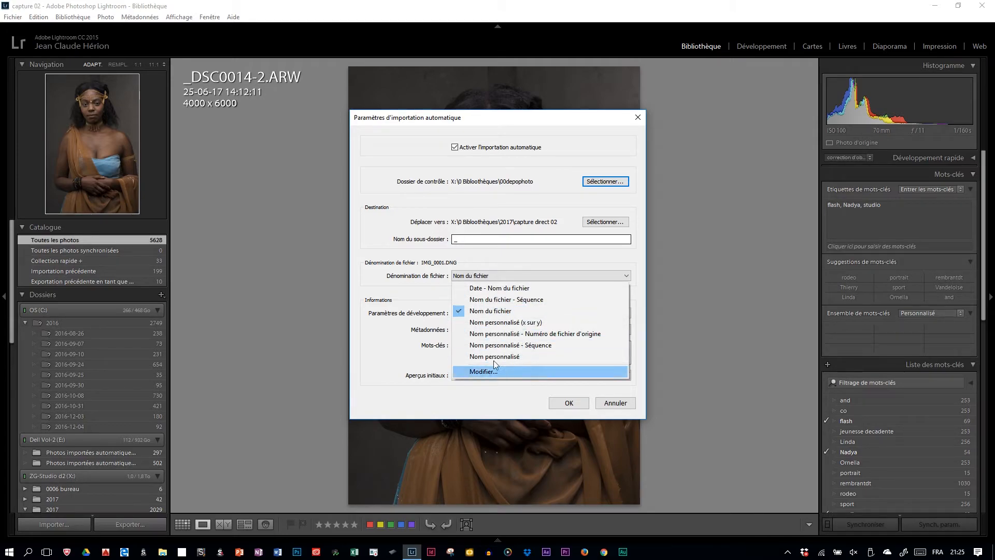
click(327, 291)
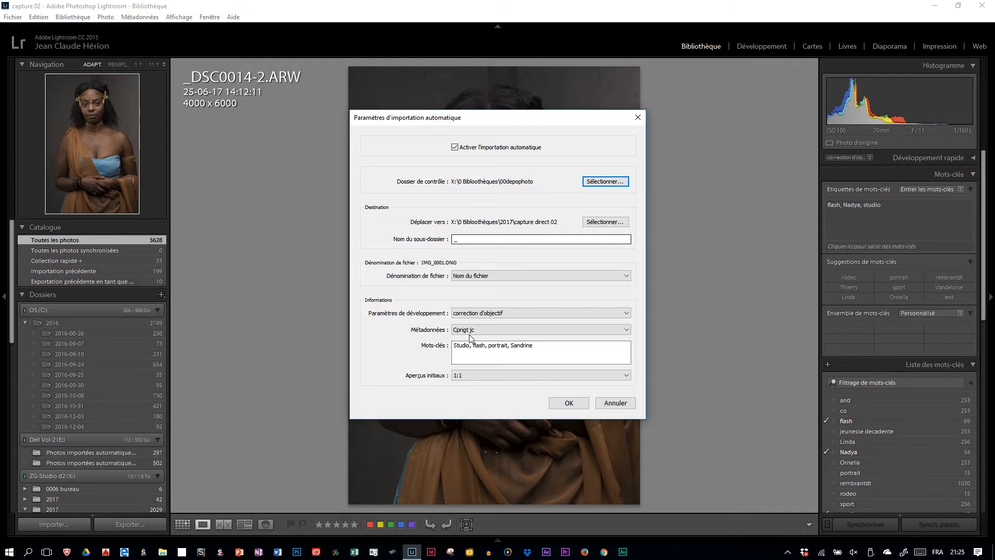
click(514, 314)
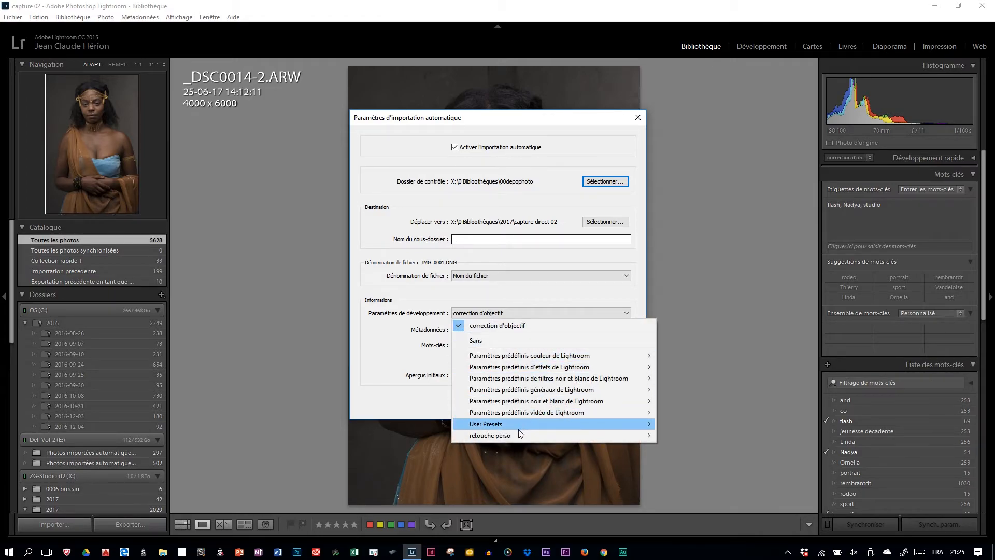
mouse_move(518, 437)
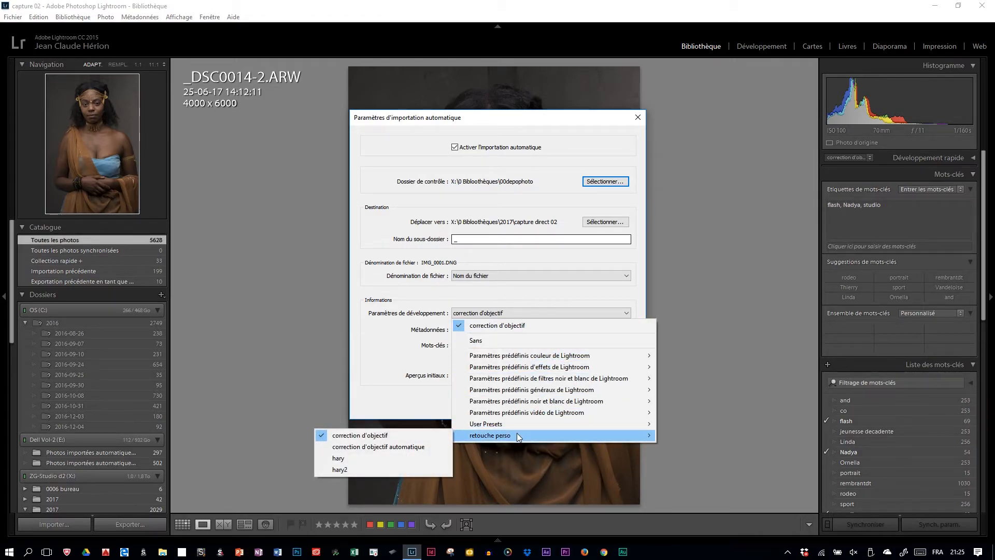
click(399, 437)
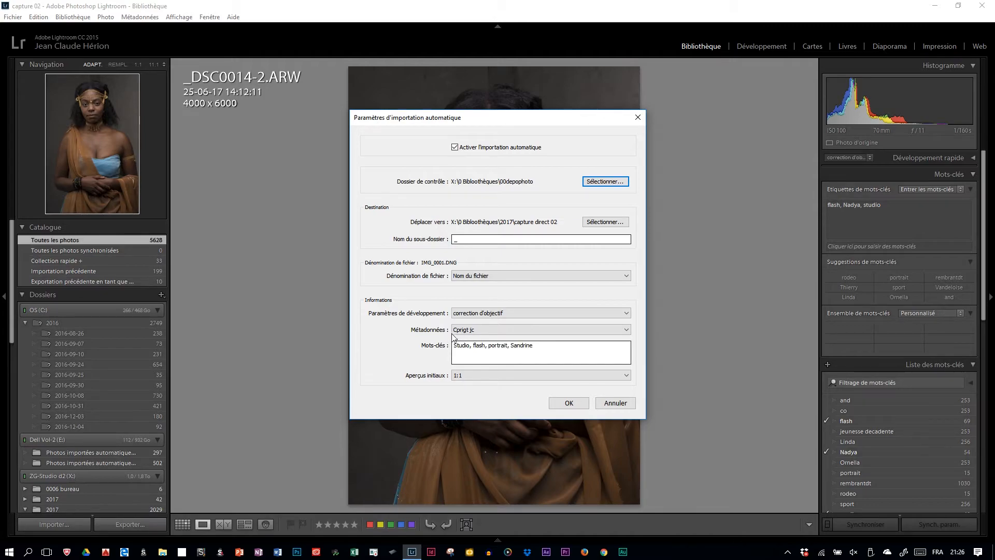
Edit the metadata presets and save the Personnalisé settings as a new preset named Paramètre prédéfini sans titre
click(508, 328)
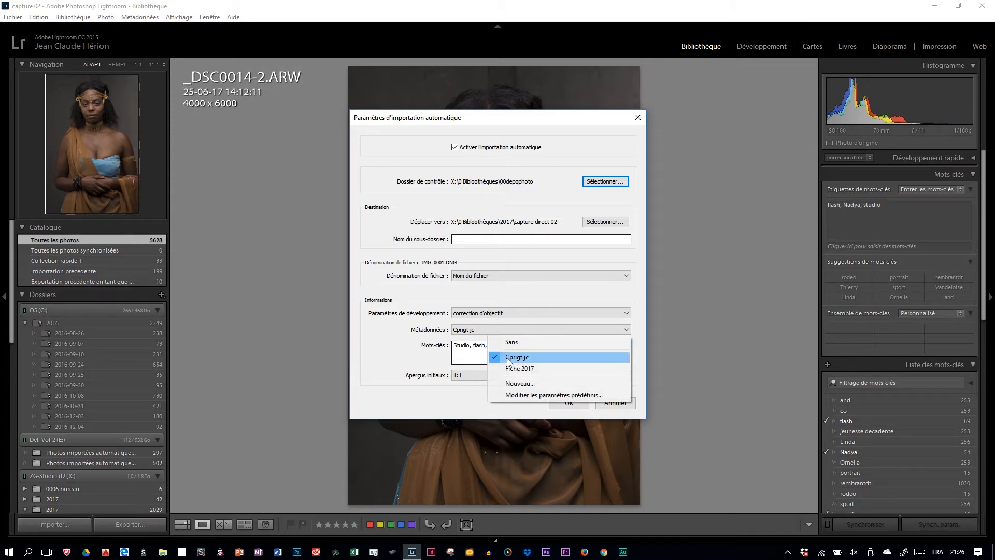
click(514, 396)
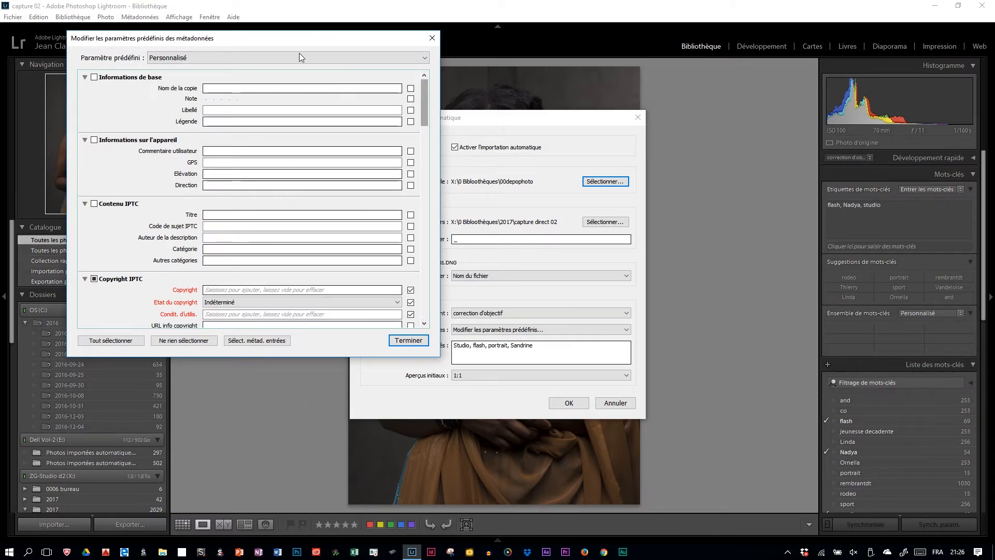
click(409, 340)
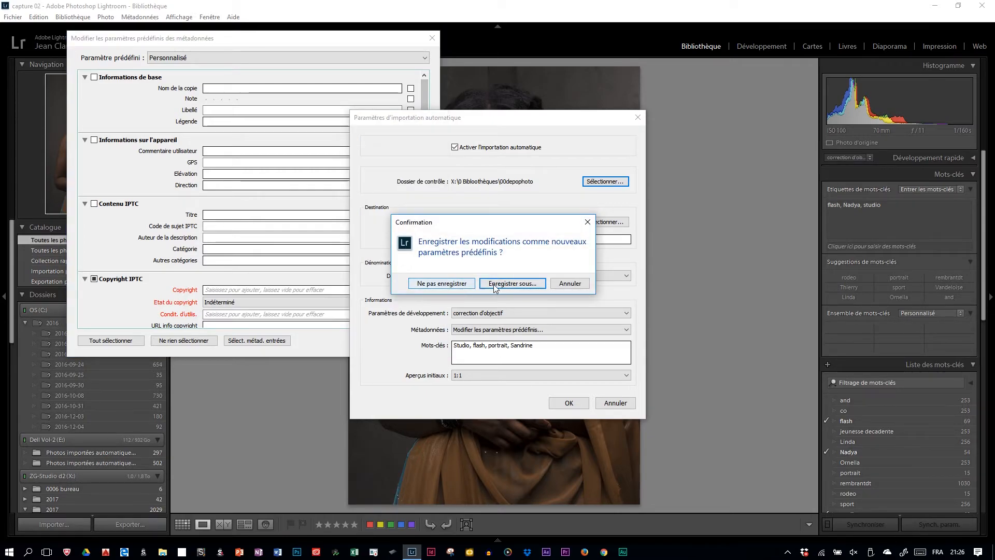
click(493, 284)
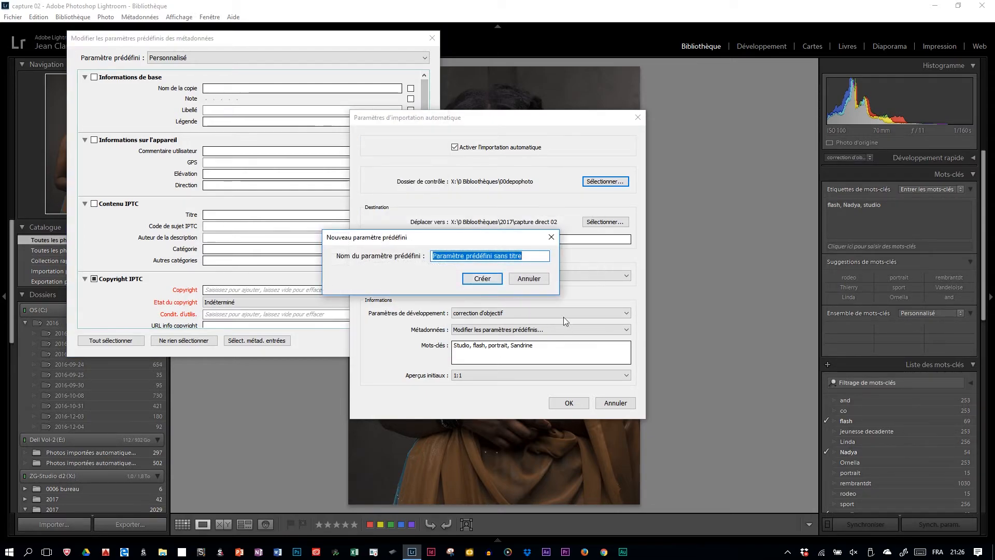
click(494, 278)
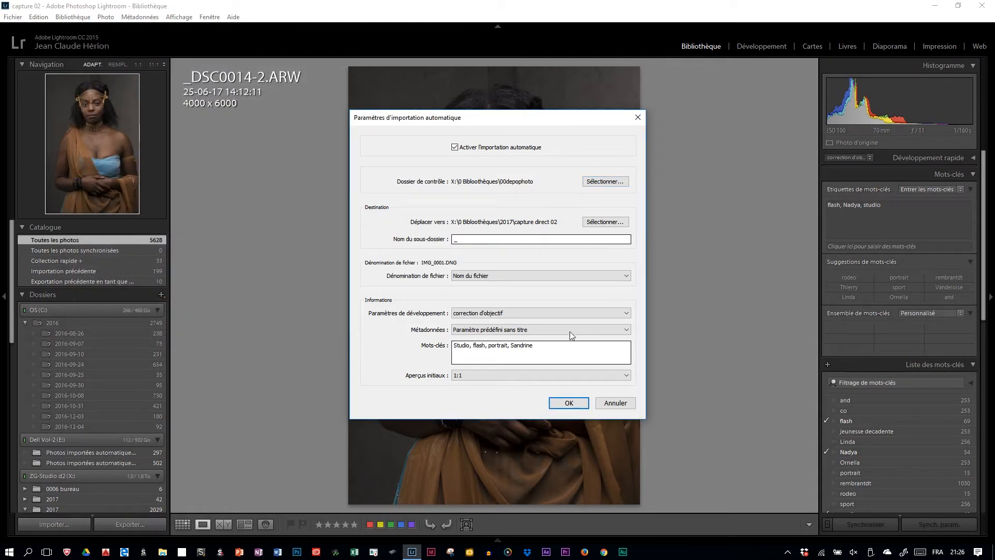
Set the metadata preset to Cprigt jc, leave initial previews at 1:1, and apply the auto import settings
click(570, 331)
click(530, 355)
click(481, 375)
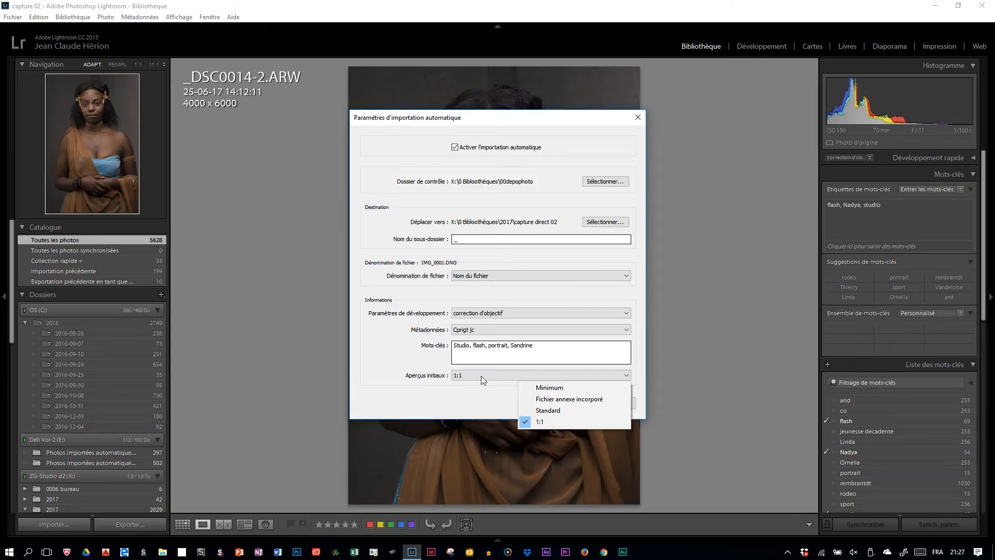
click(452, 406)
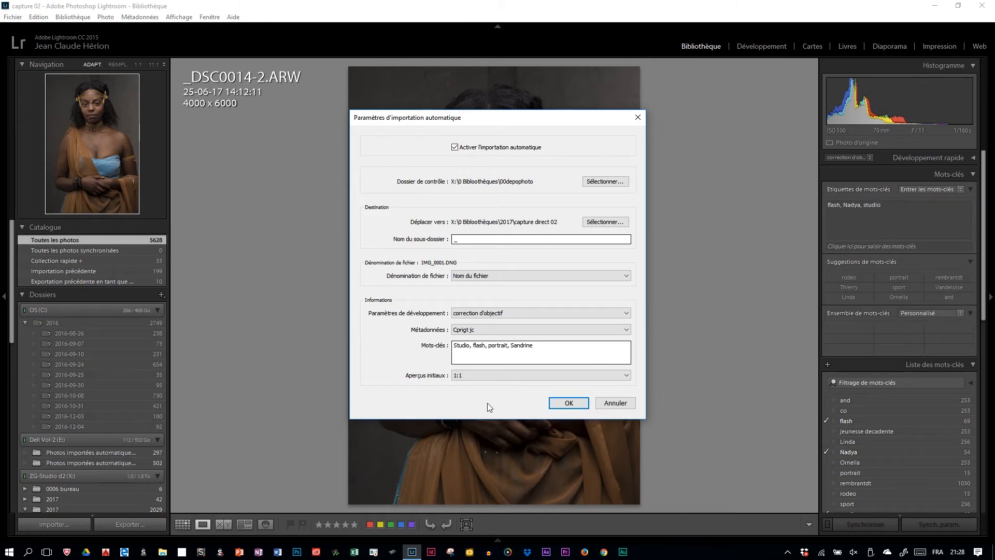
click(571, 402)
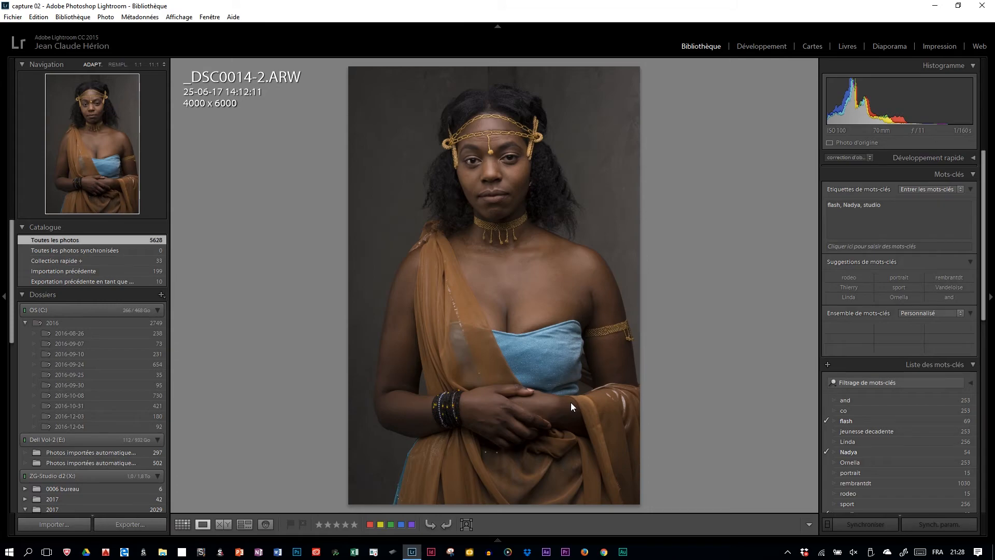